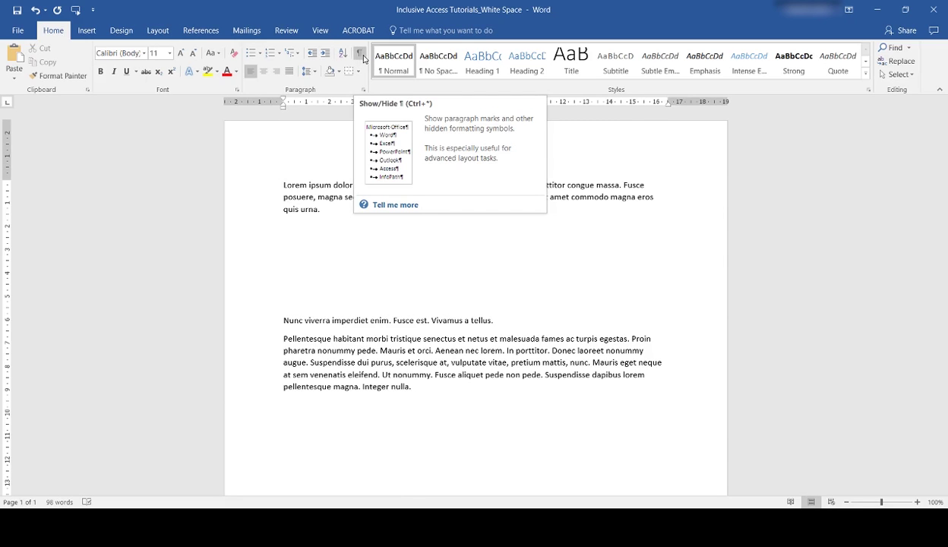
# - Show the paragraph marks and hidden formatting symbols, hide them, and show them again
pyautogui.click(360, 53)
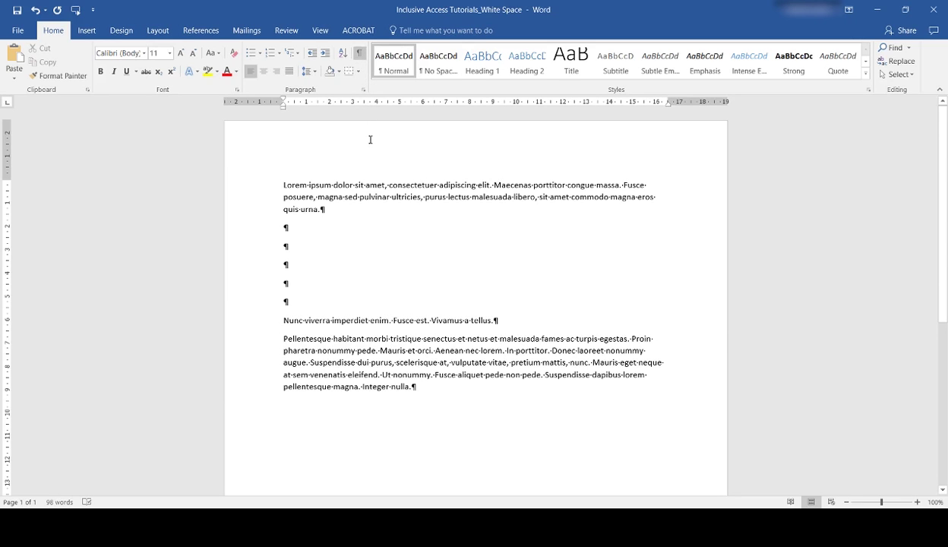
pyautogui.press('alt')
pyautogui.press('h')
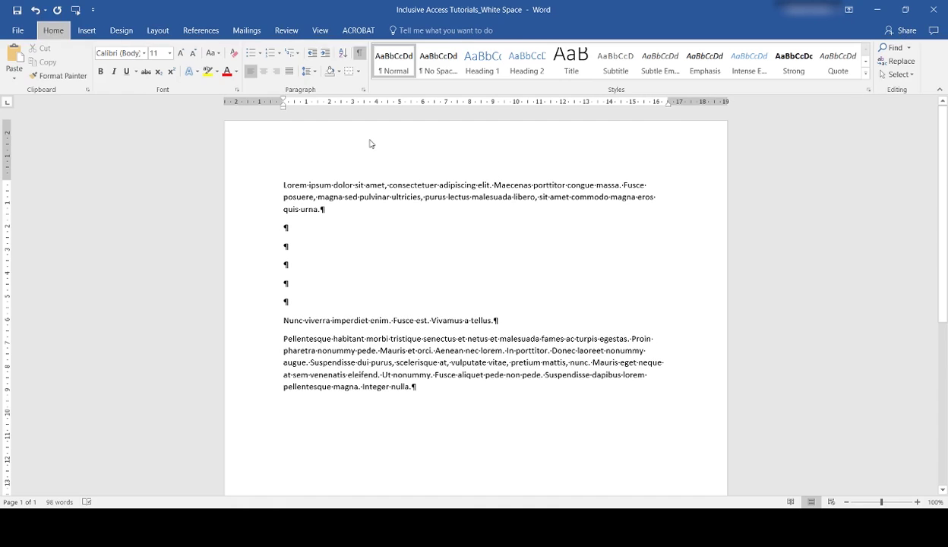
pyautogui.press('8')
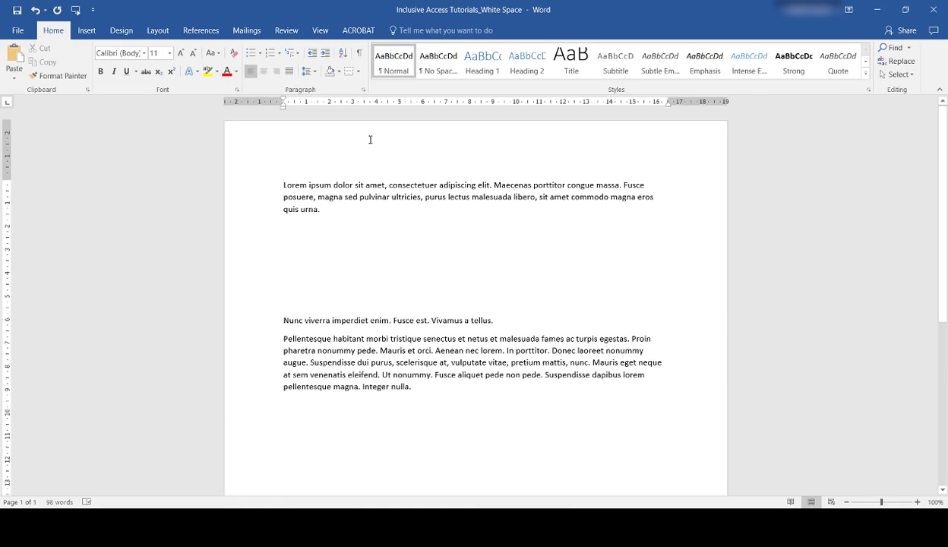
pyautogui.press('alt')
pyautogui.press('h')
pyautogui.press('8')
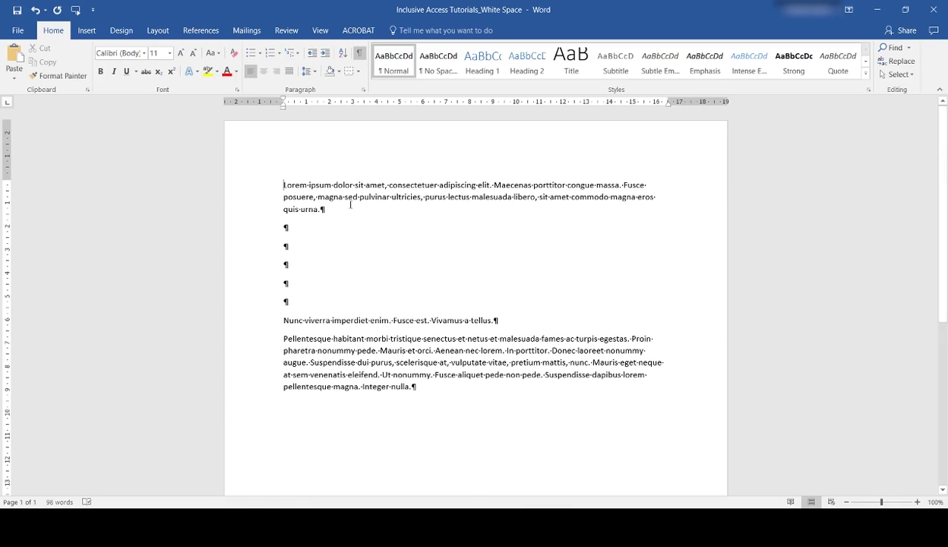
# - Highlight the empty paragraph marks in the gap and the marks that end the text paragraphs
pyautogui.moveTo(339, 225); pyautogui.dragTo(343, 301)
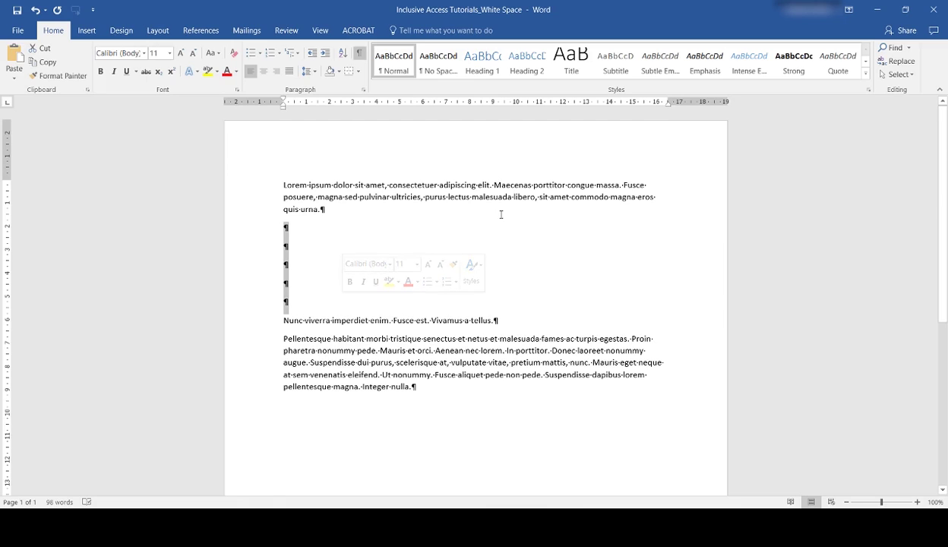
pyautogui.click(466, 221)
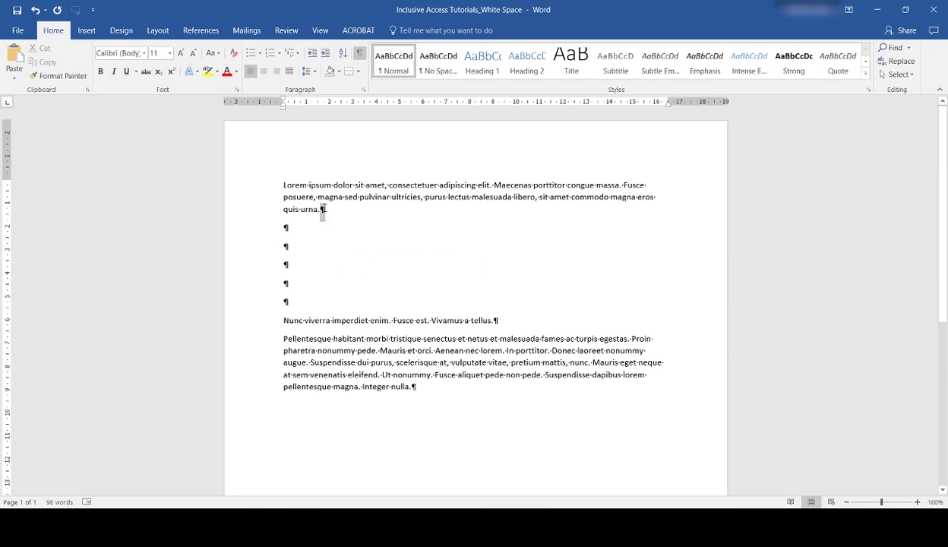
pyautogui.moveTo(491, 319); pyautogui.dragTo(498, 322)
pyautogui.click(414, 386)
# - Add four more empty paragraphs in the gap between the first and second text paragraphs
pyautogui.click(361, 267)
pyautogui.press('Return')
pyautogui.press('Return')
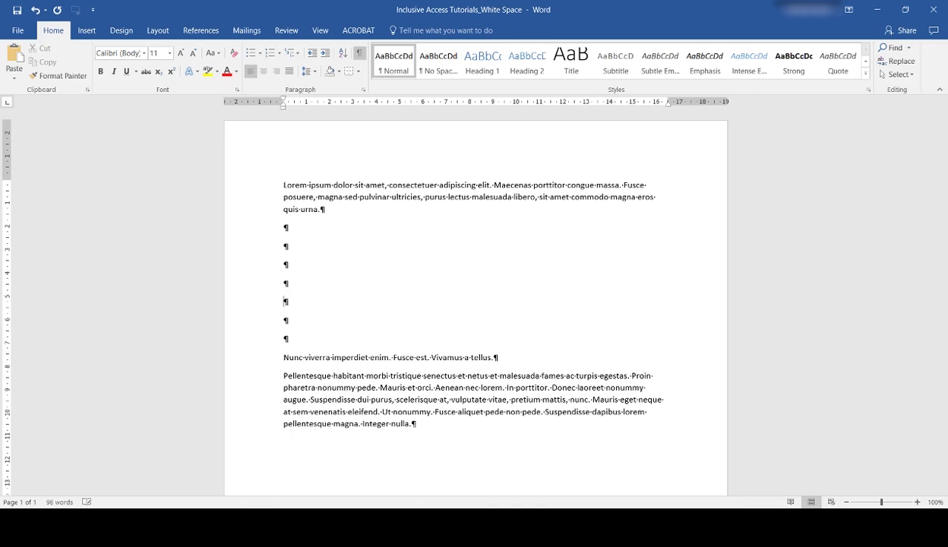
pyautogui.press('Return')
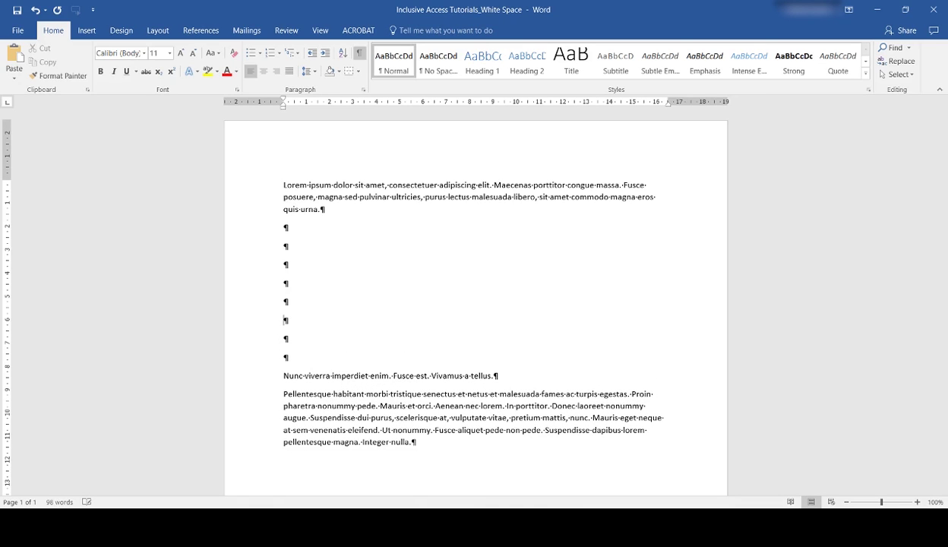
pyautogui.press('Return')
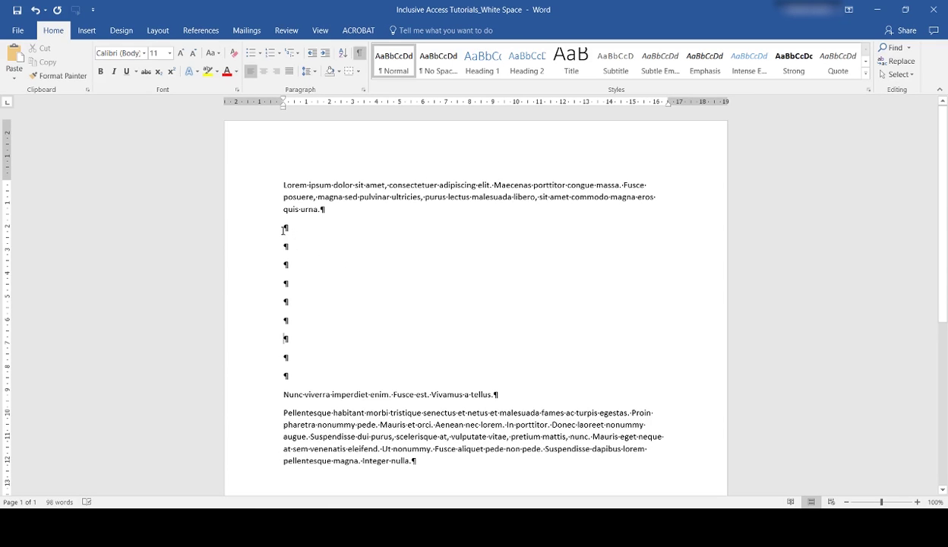
# - Delete all the empty paragraphs between the first and second text paragraphs
pyautogui.moveTo(284, 229); pyautogui.dragTo(294, 374)
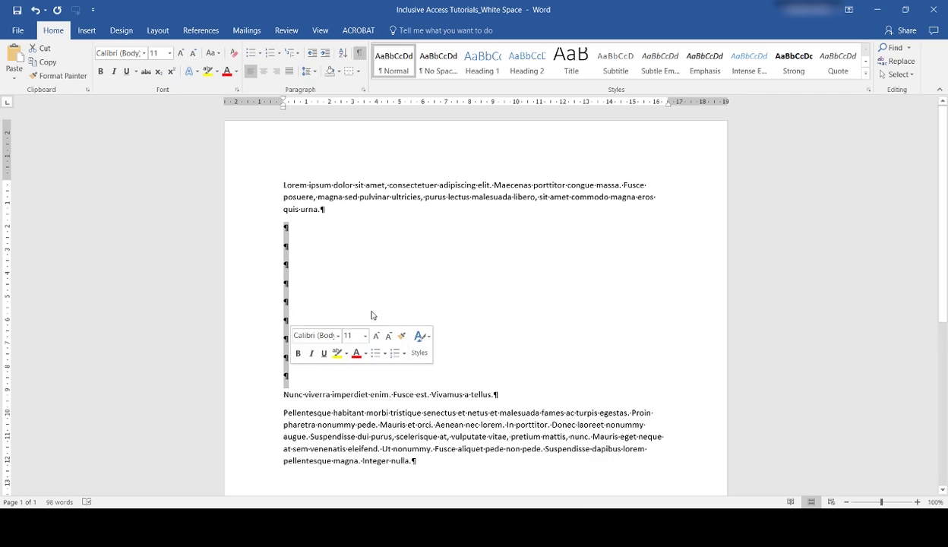
pyautogui.click(488, 270)
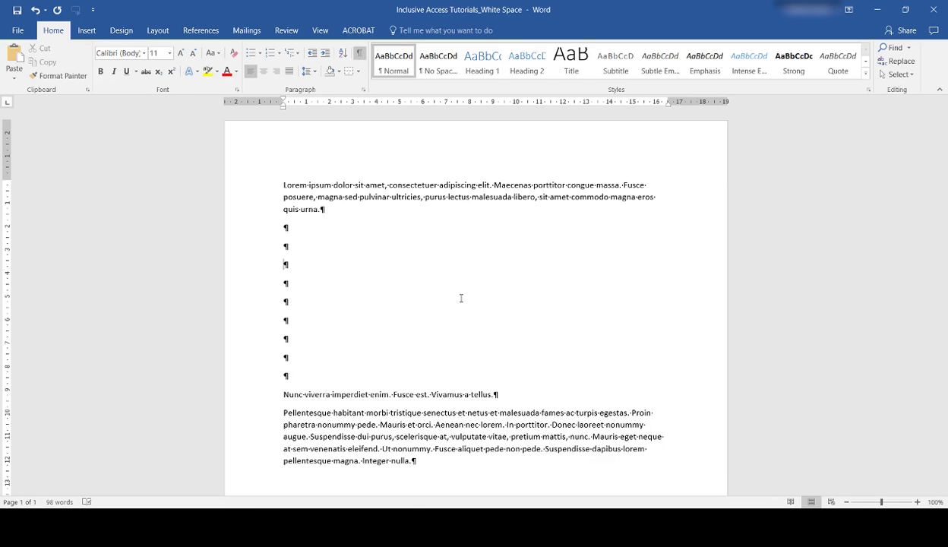
pyautogui.click(488, 270)
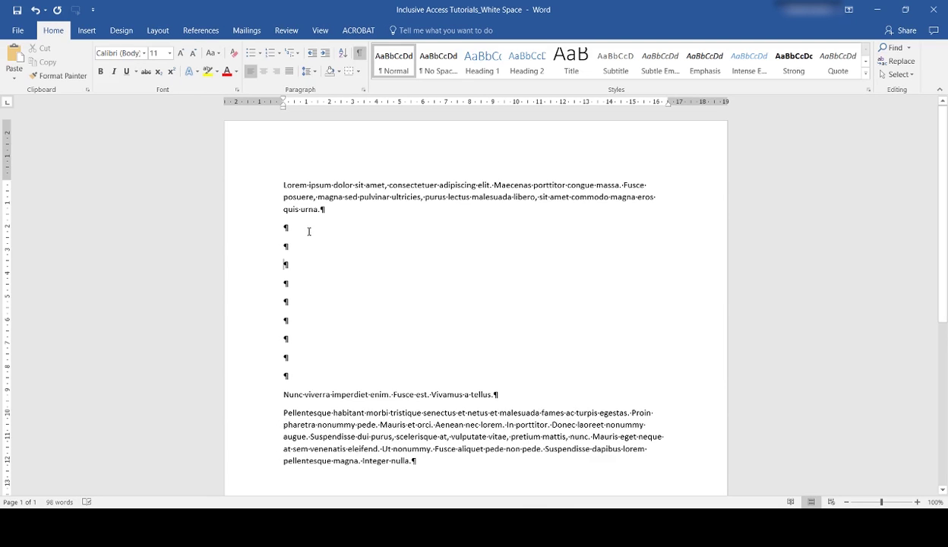
pyautogui.click(286, 231)
pyautogui.moveTo(287, 231); pyautogui.dragTo(294, 375)
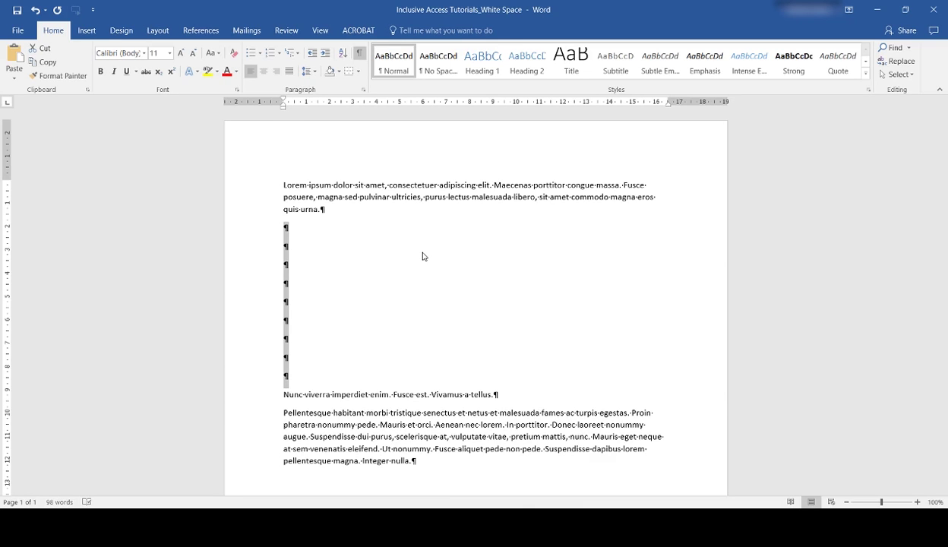
pyautogui.press('Delete')
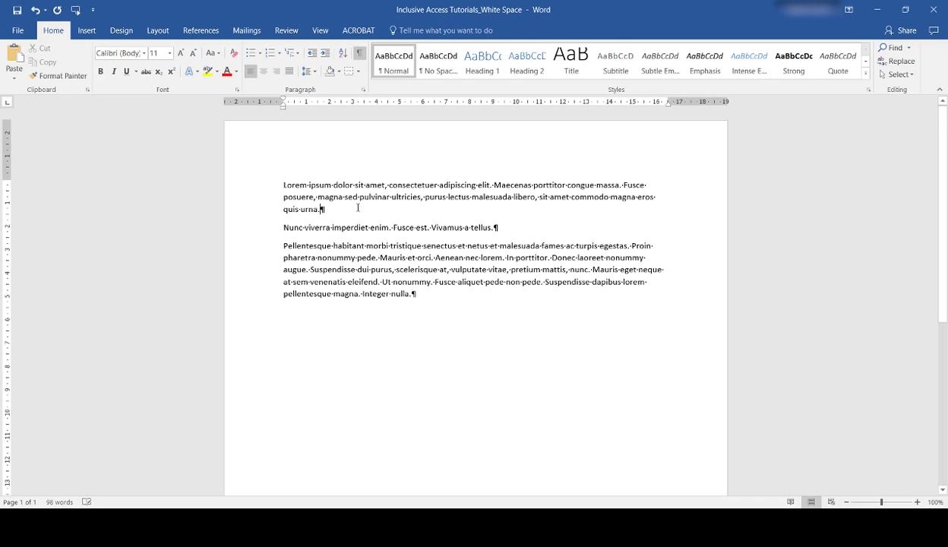
# - Open the Paragraph settings for the first text paragraph and move the dialog clear of the text
pyautogui.rightClick(358, 210)
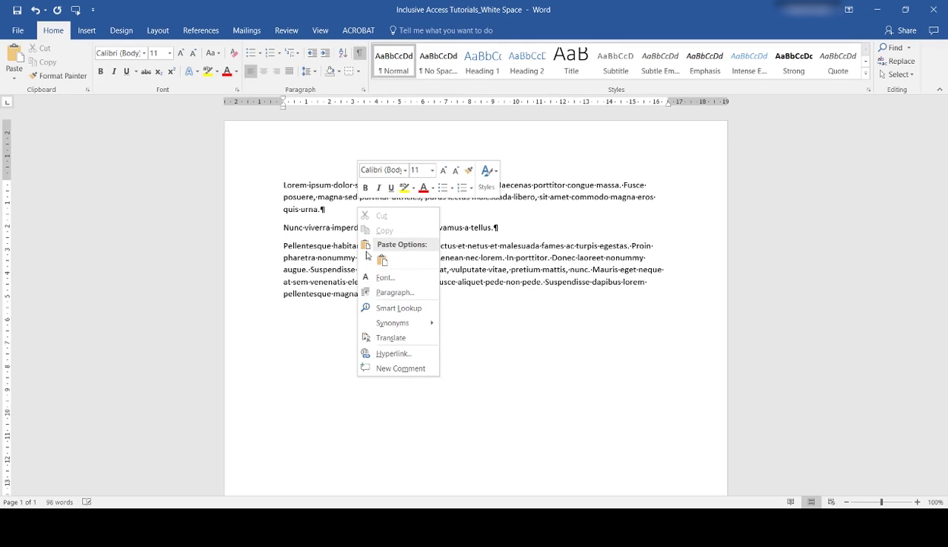
pyautogui.click(336, 216)
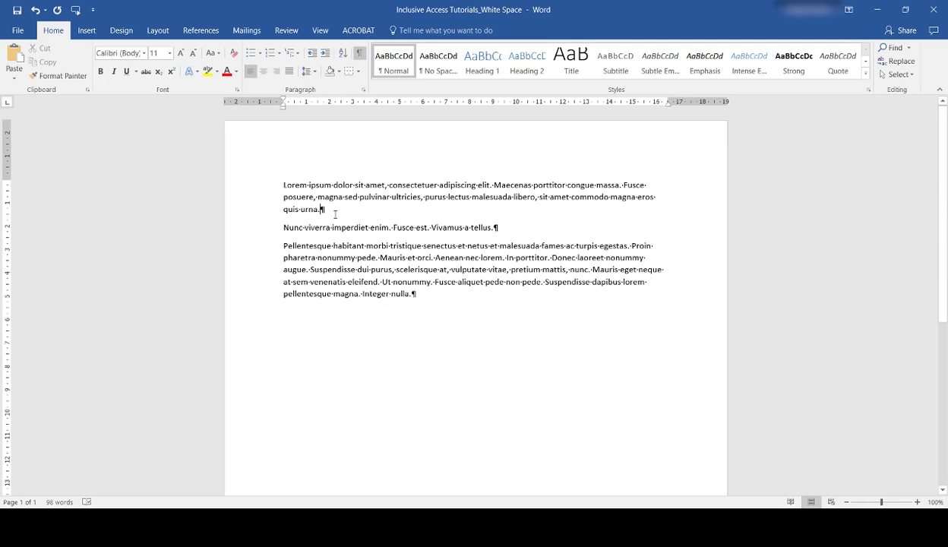
pyautogui.press('alt')
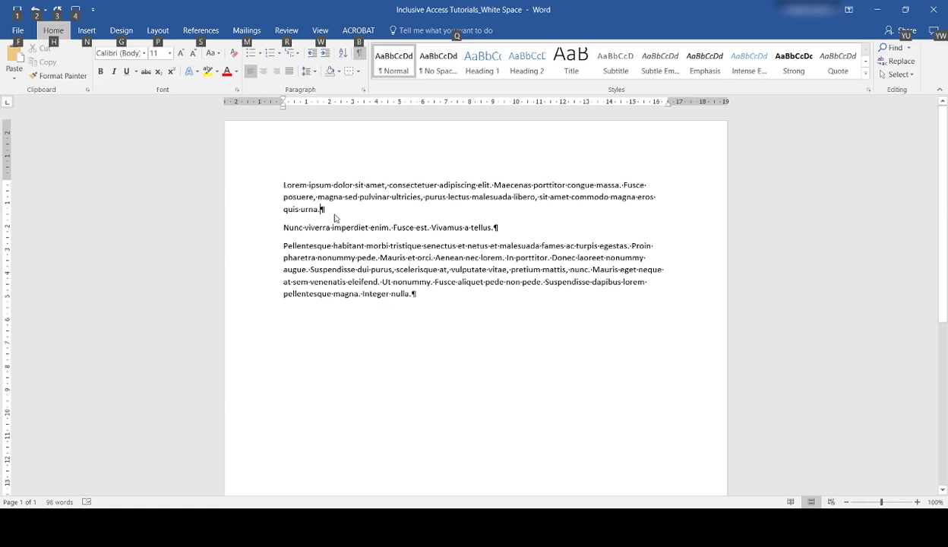
pyautogui.press('p')
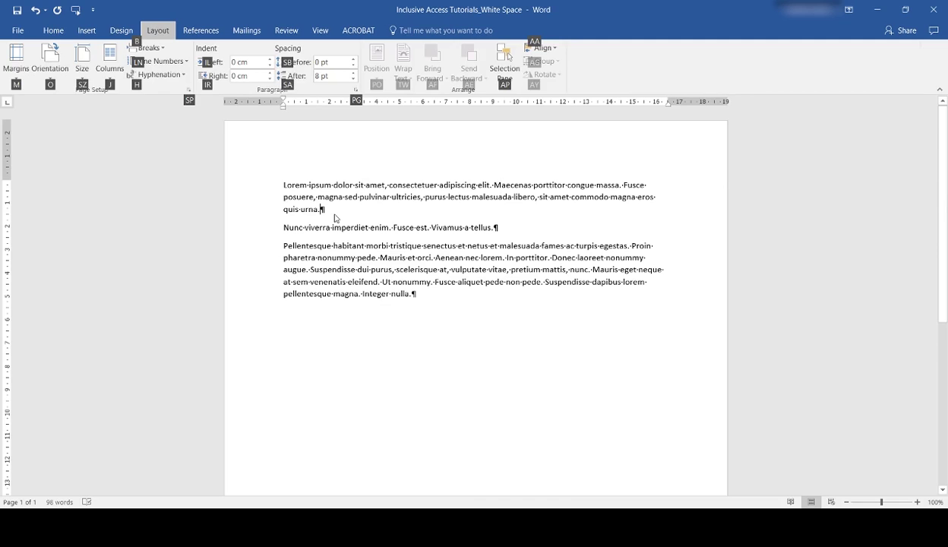
pyautogui.press('p')
pyautogui.press('g')
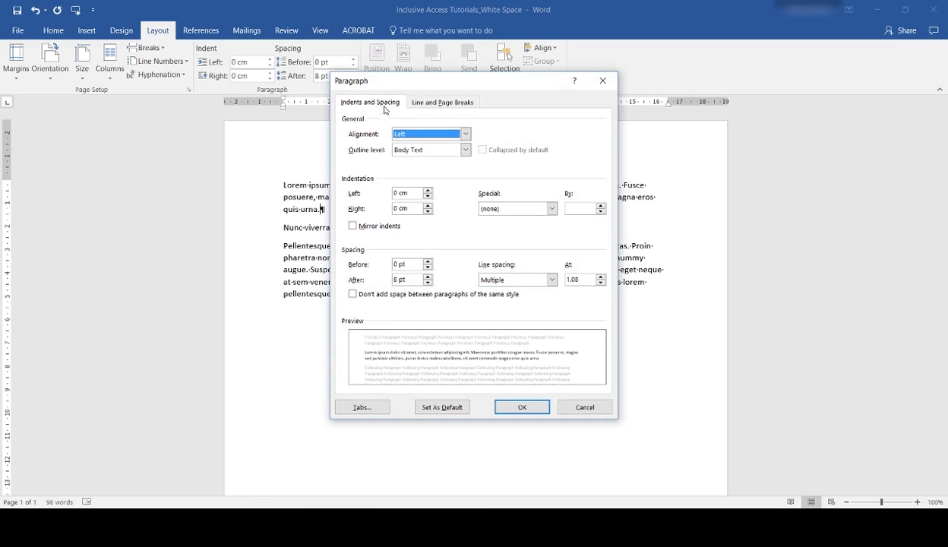
pyautogui.moveTo(395, 80); pyautogui.dragTo(597, 80)
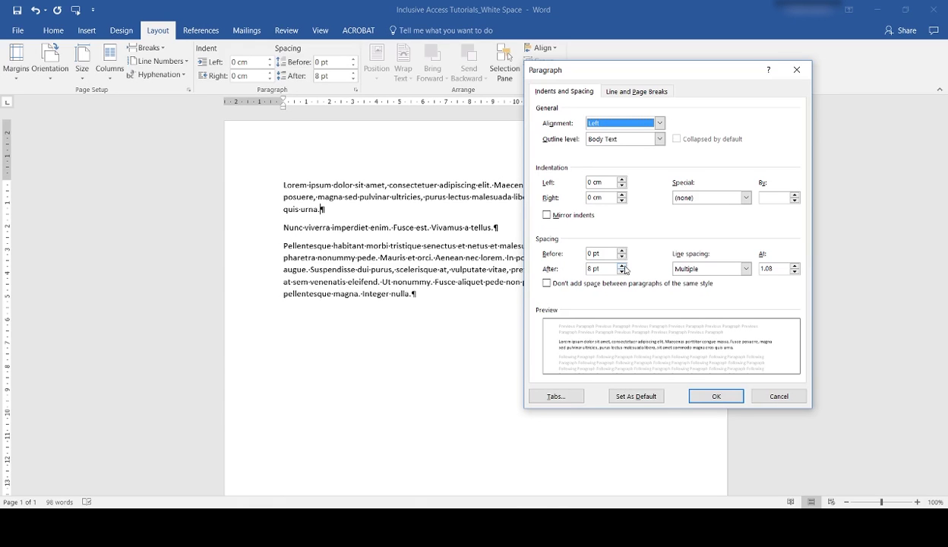
# - Try a spacing after of 60 pt and of 30 pt for the first paragraph, comparing them in the preview
pyautogui.click(624, 266)
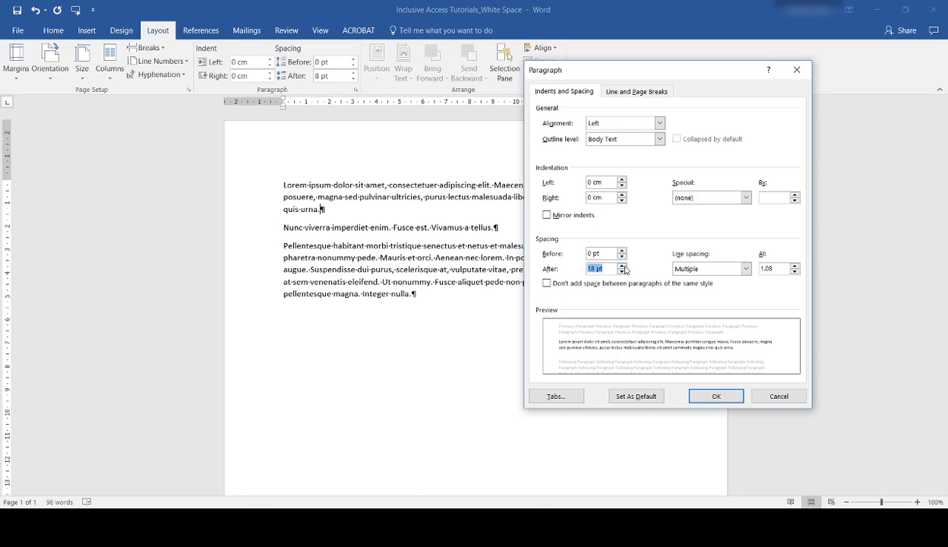
pyautogui.click(623, 266)
pyautogui.click(623, 266)
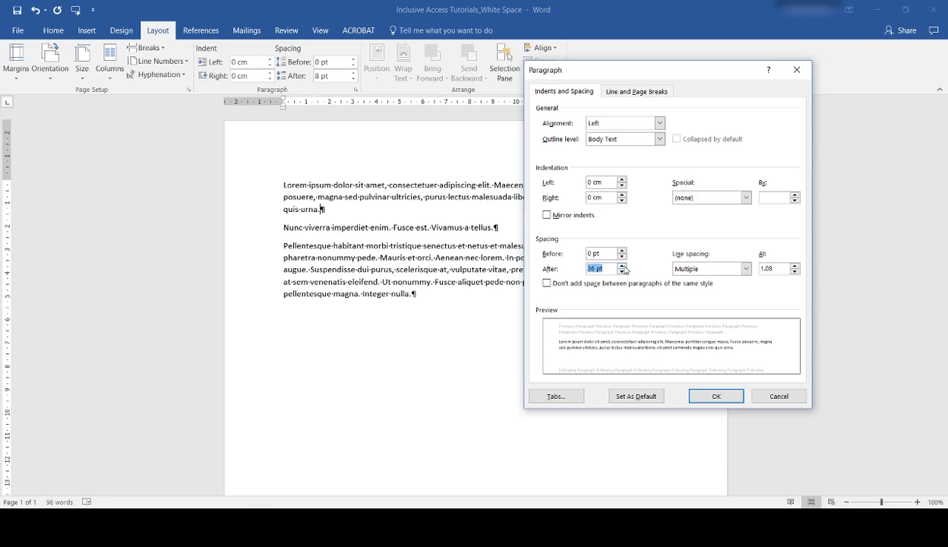
pyautogui.click(623, 266)
pyautogui.click(623, 266)
pyautogui.click(624, 266)
pyautogui.click(623, 266)
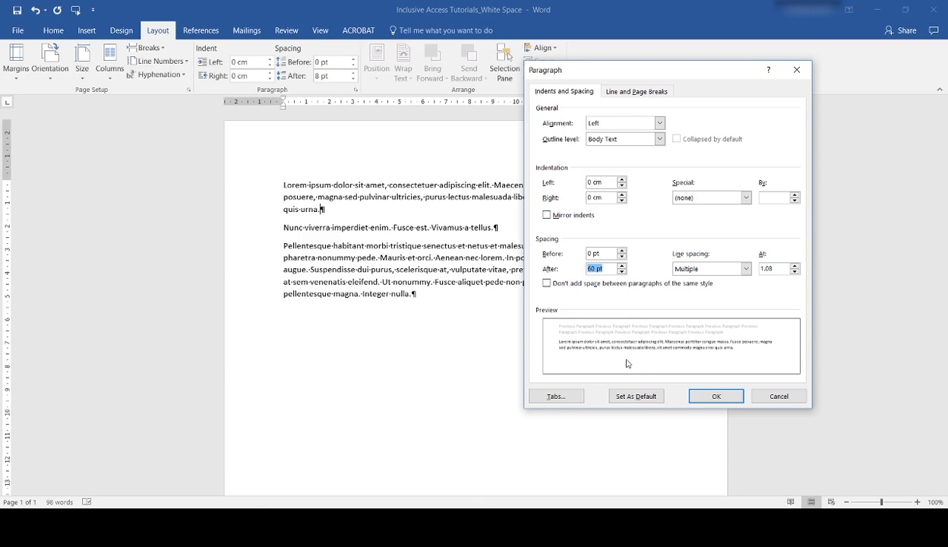
pyautogui.click(622, 272)
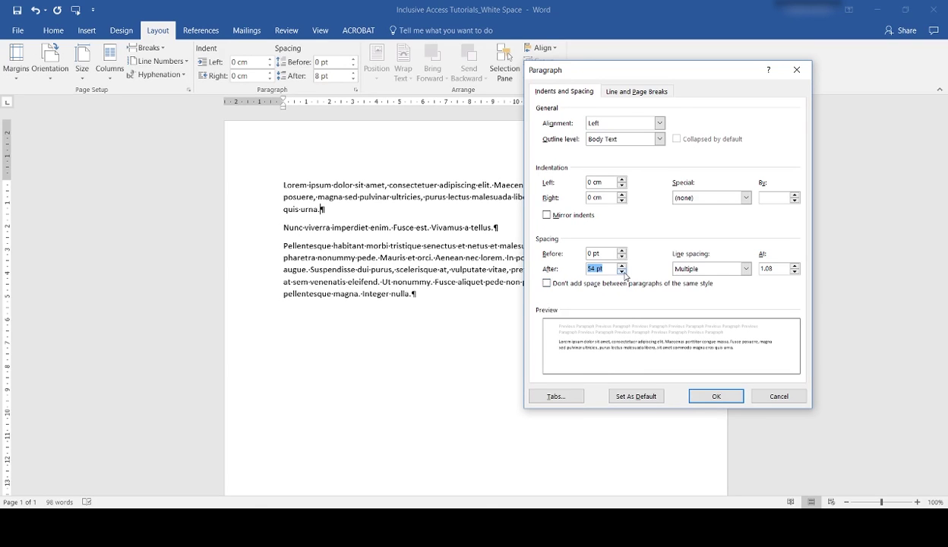
pyautogui.click(622, 273)
pyautogui.click(622, 272)
pyautogui.click(622, 272)
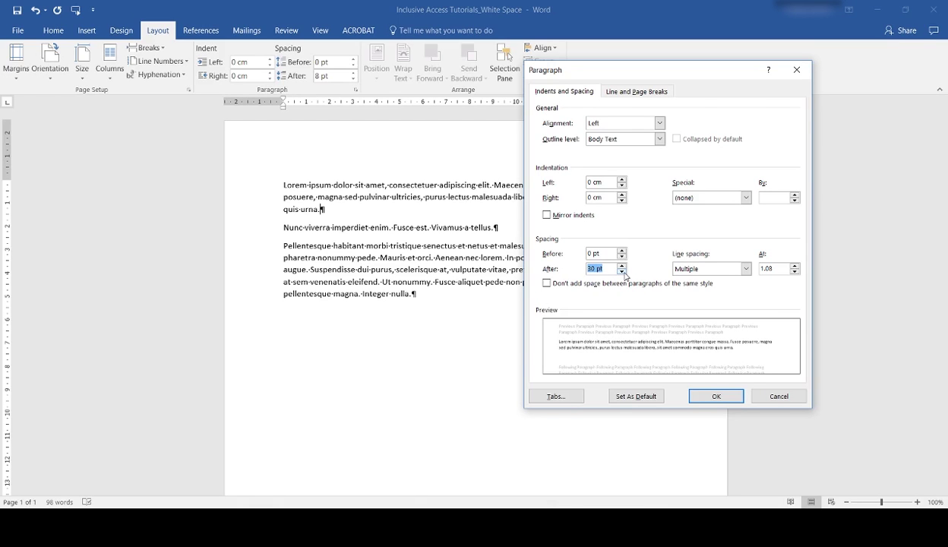
# - Set the first paragraph's spacing after to 78 pt and apply it
pyautogui.click(624, 266)
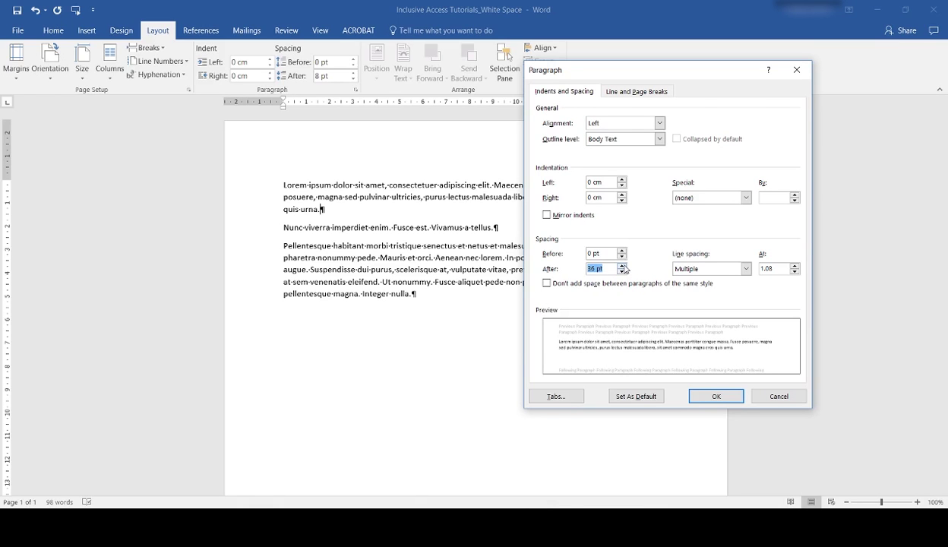
pyautogui.click(623, 266)
pyautogui.click(623, 266)
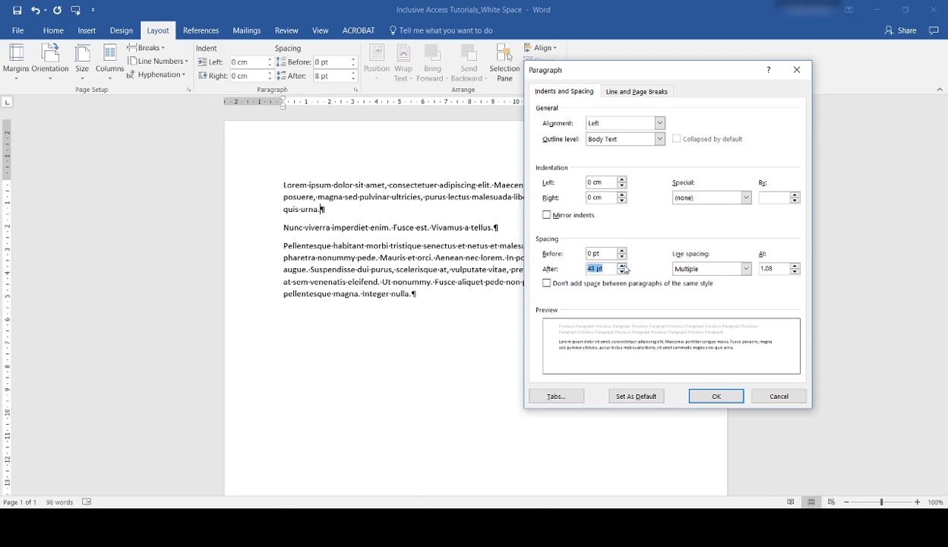
pyautogui.click(623, 266)
pyautogui.click(623, 266)
pyautogui.click(718, 398)
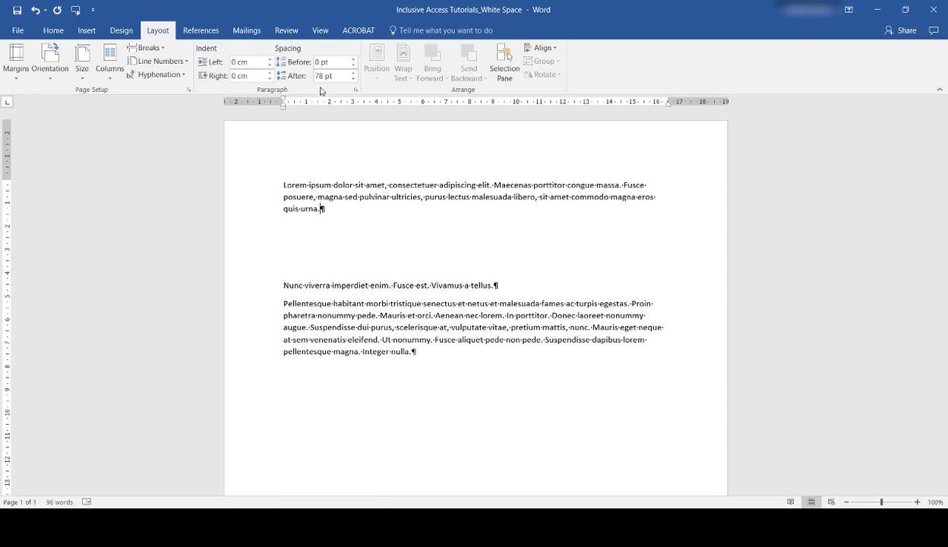
# - Reopen the first paragraph's Paragraph settings and set the spacing after to 90 pt
pyautogui.click(360, 93)
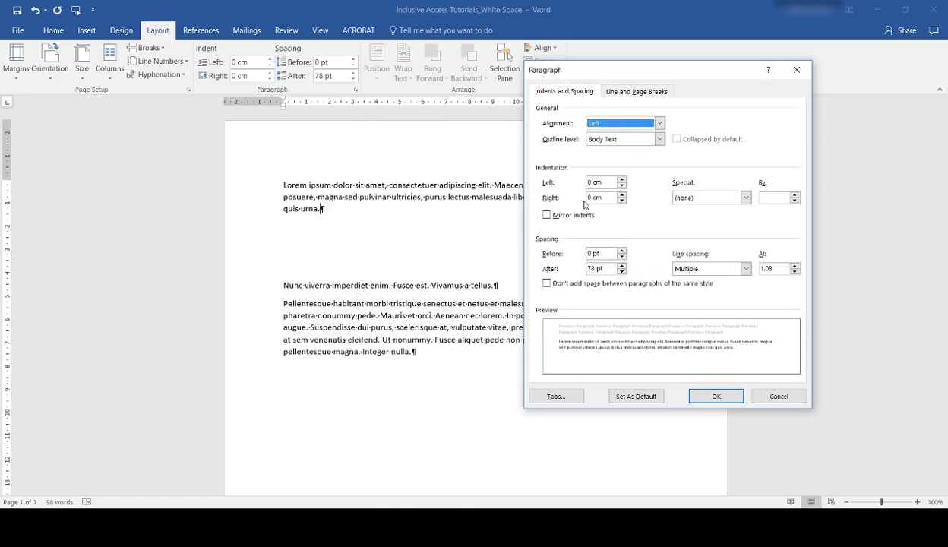
pyautogui.click(625, 269)
pyautogui.click(625, 266)
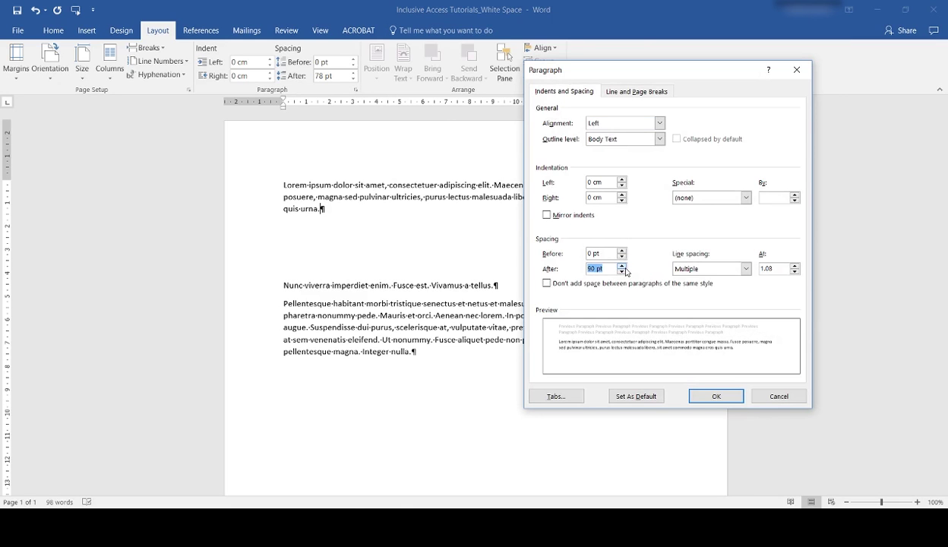
pyautogui.click(720, 395)
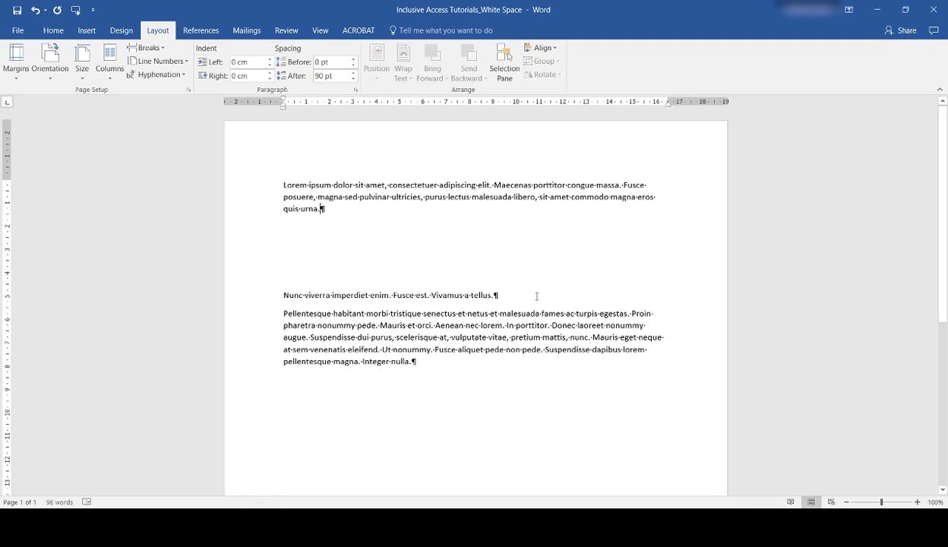
# - Insert the picture 2014-03-11 18.16.35 from the Desktop at the end of the paragraph ending in "Vivamus a tellus."
pyautogui.click(537, 295)
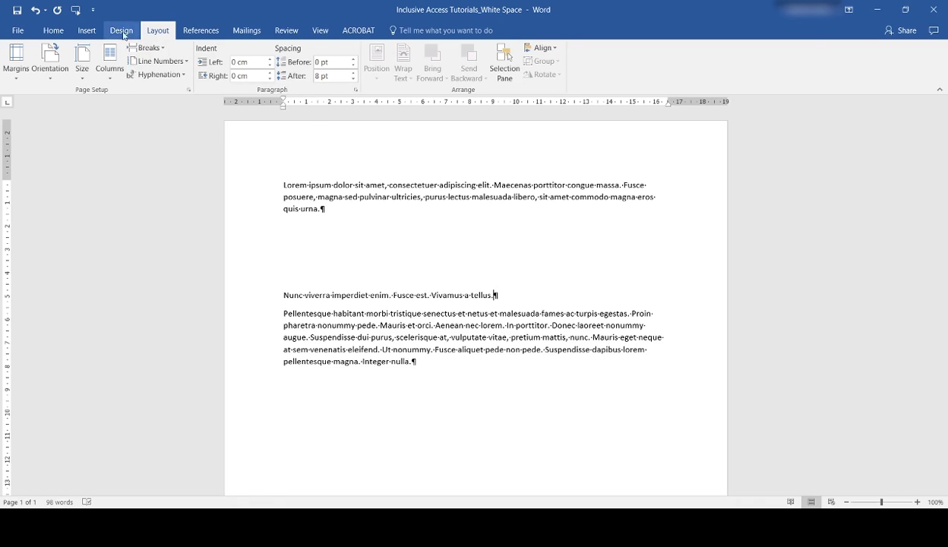
pyautogui.click(89, 30)
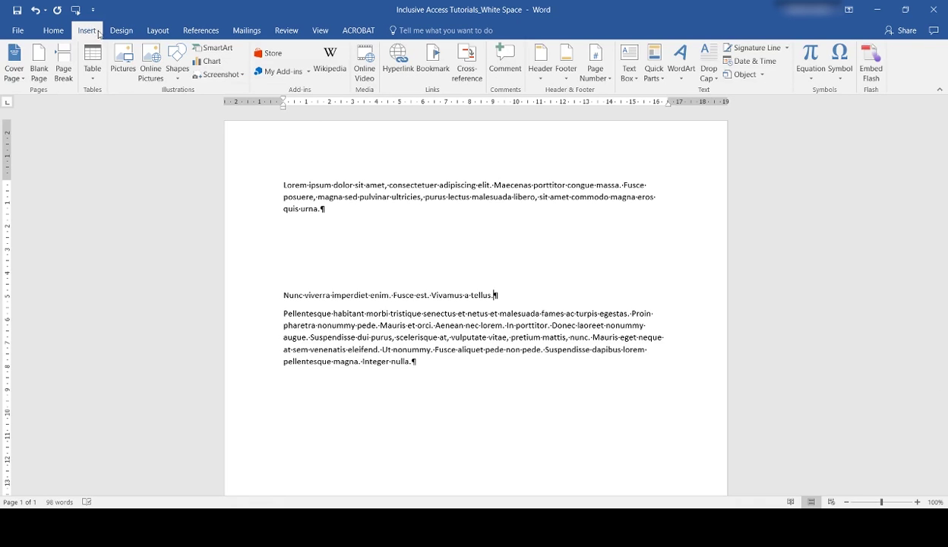
pyautogui.click(122, 59)
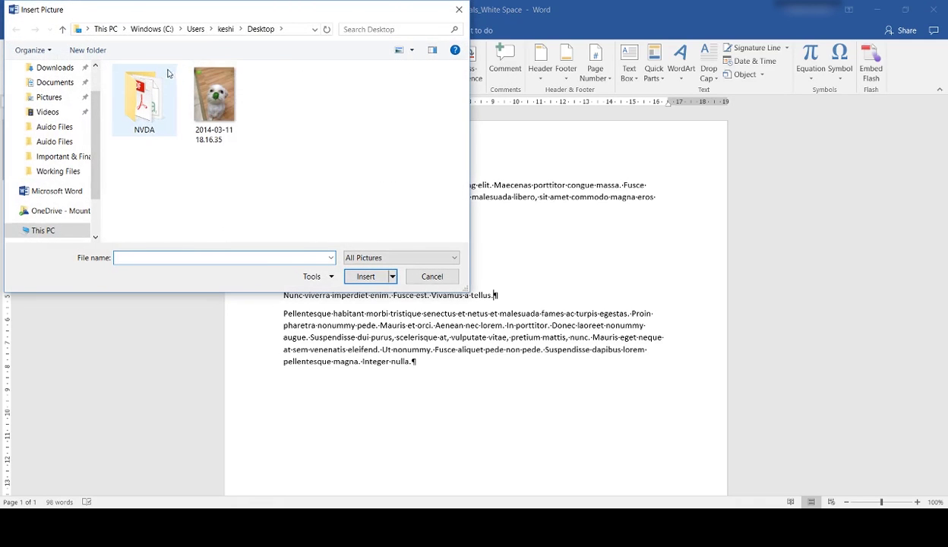
pyautogui.click(204, 93)
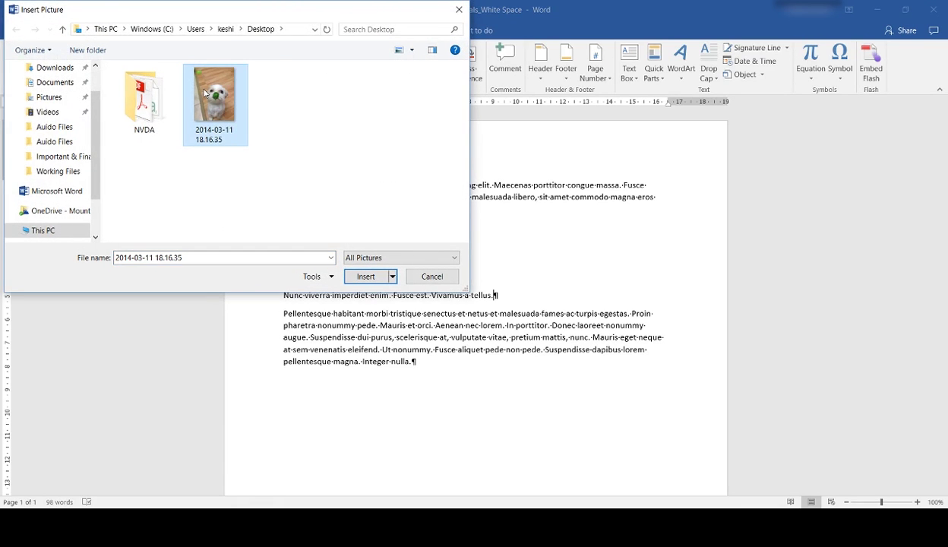
pyautogui.click(363, 276)
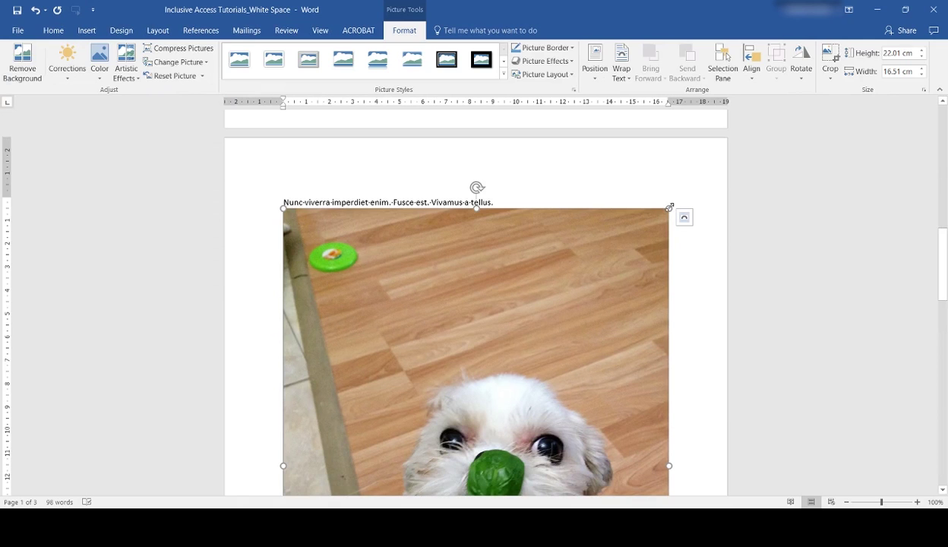
# - Shrink the inserted dog picture proportionally to about 8.5 cm wide
pyautogui.moveTo(670, 207); pyautogui.dragTo(450, 350)
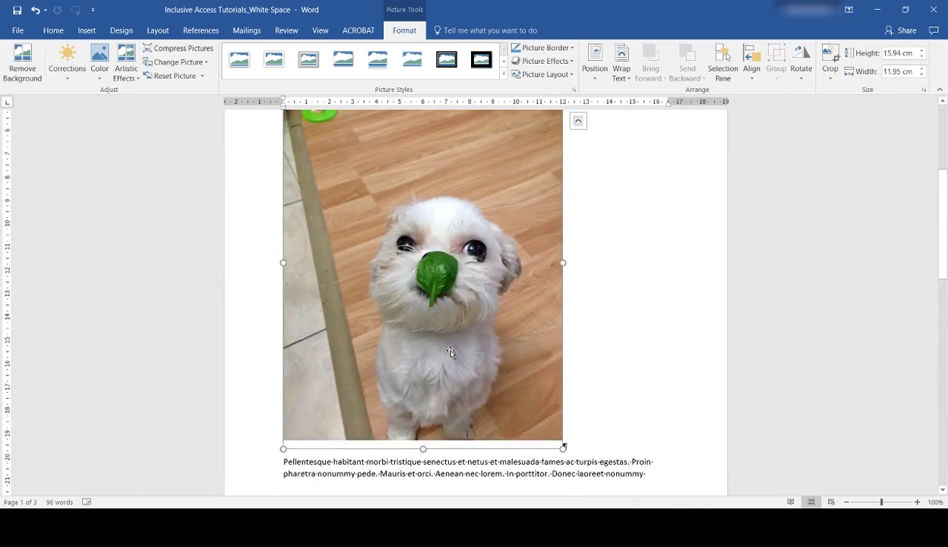
pyautogui.scroll(2, 608, 258)
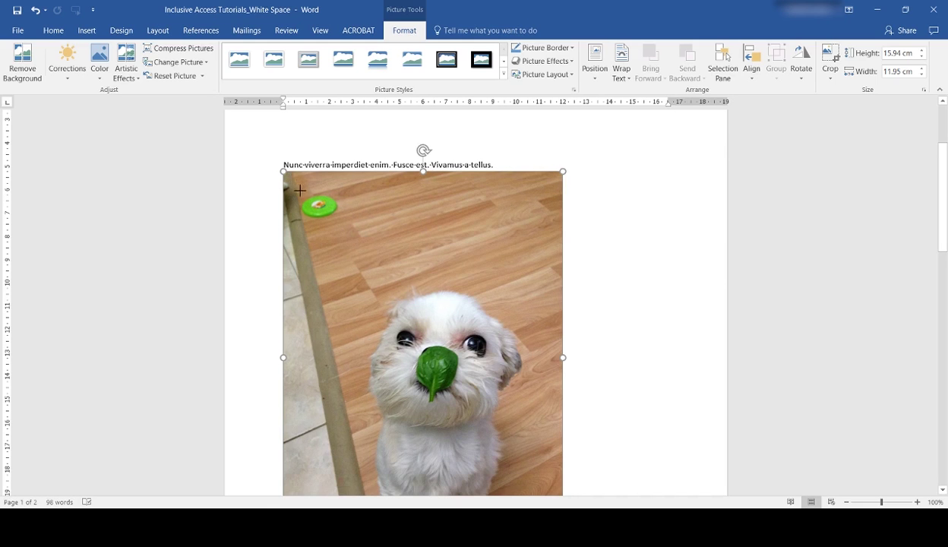
pyautogui.moveTo(283, 171); pyautogui.dragTo(388, 279)
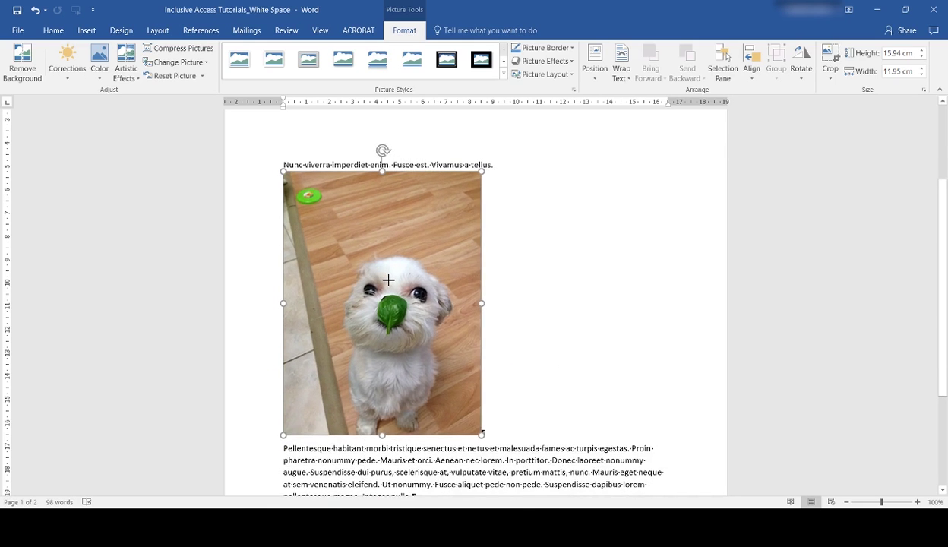
# - Insert a paragraph break after "Vivamus a tellus." to put the picture in its own paragraph
pyautogui.tripleClick(428, 164)
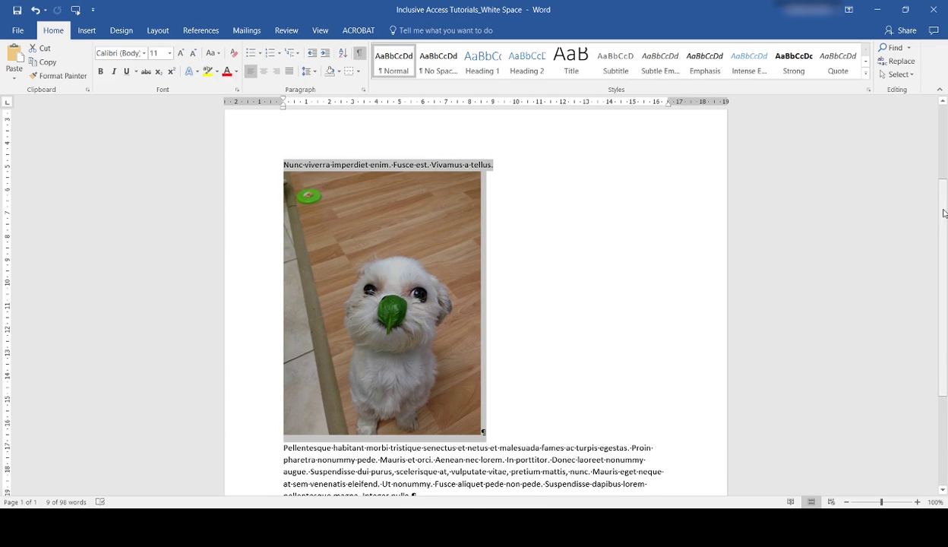
pyautogui.moveTo(939, 216); pyautogui.dragTo(947, 232)
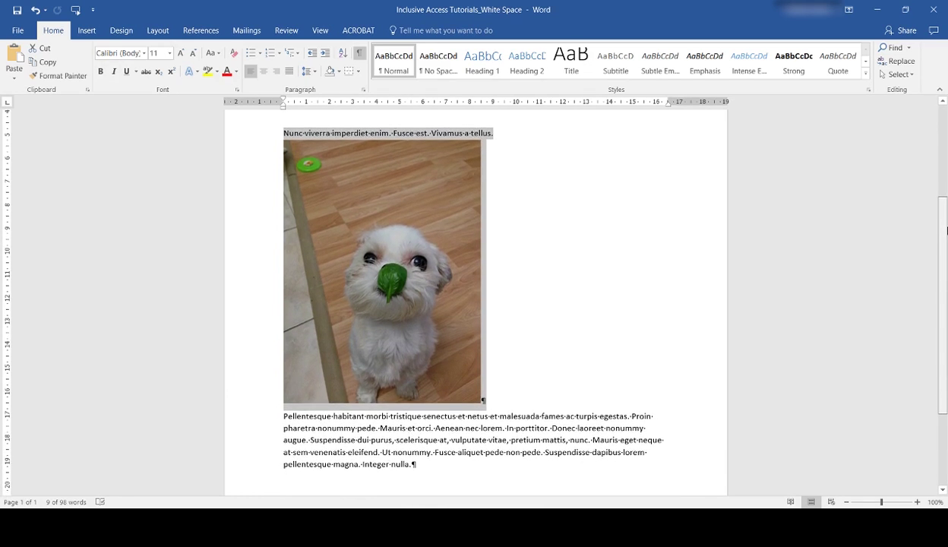
pyautogui.click(501, 139)
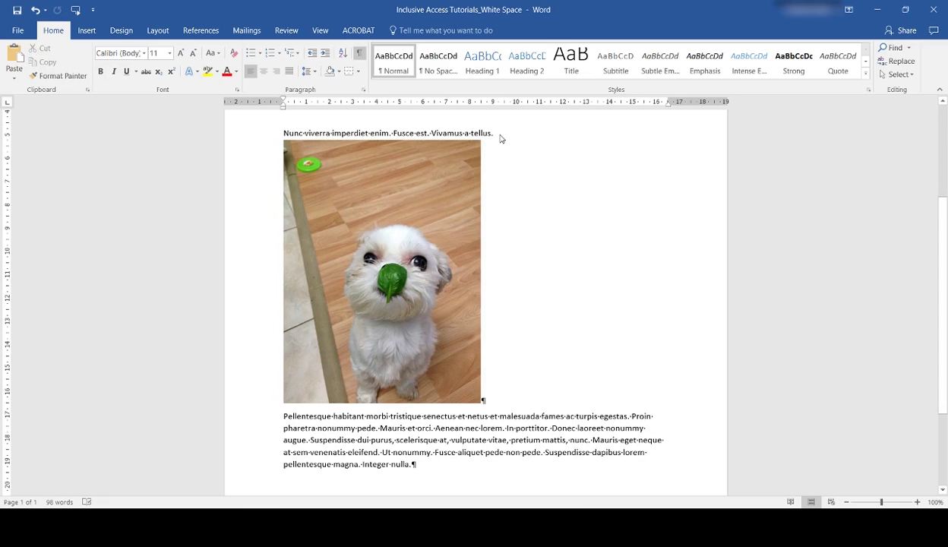
pyautogui.press('Return')
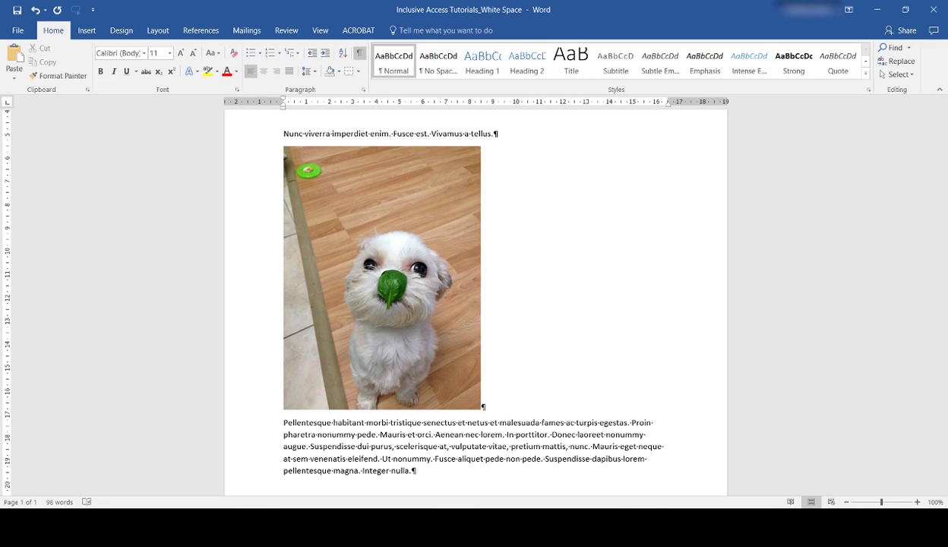
# - Increase the spacing after the picture's paragraph to add white space above the "Pellentesque" paragraph
pyautogui.doubleClick(498, 134)
pyautogui.click(570, 206)
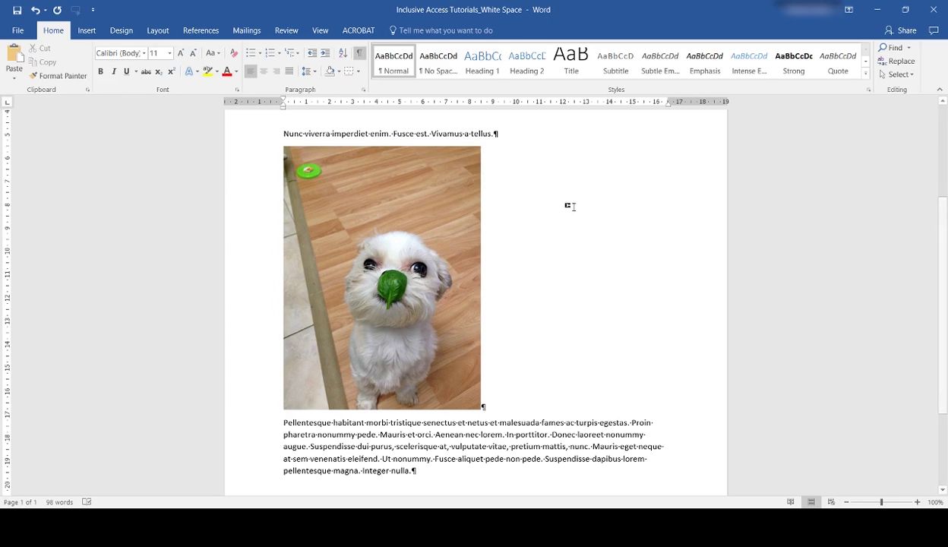
pyautogui.click(364, 90)
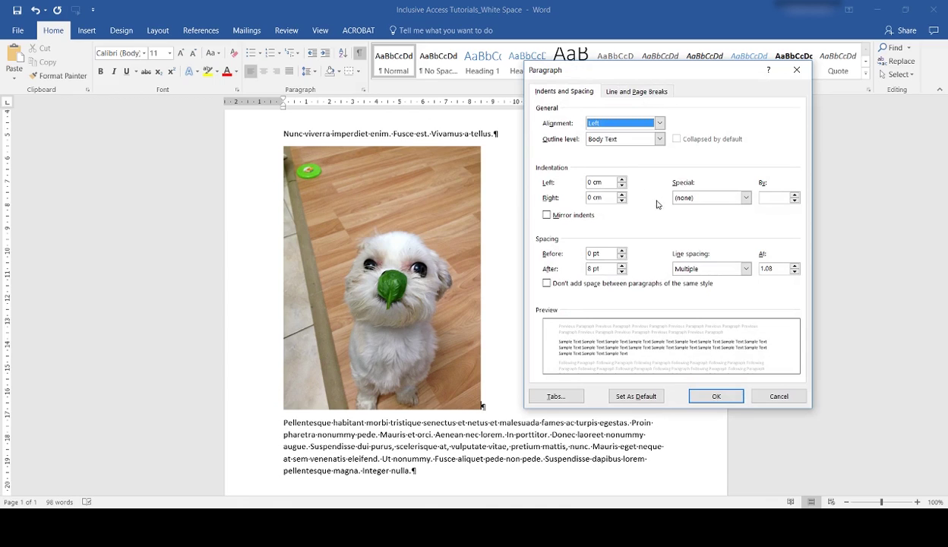
pyautogui.click(622, 266)
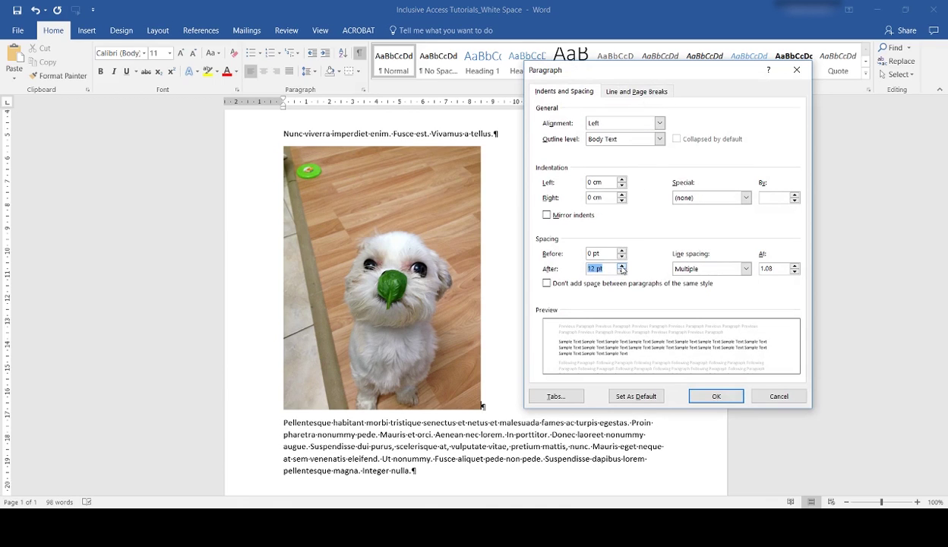
pyautogui.click(713, 400)
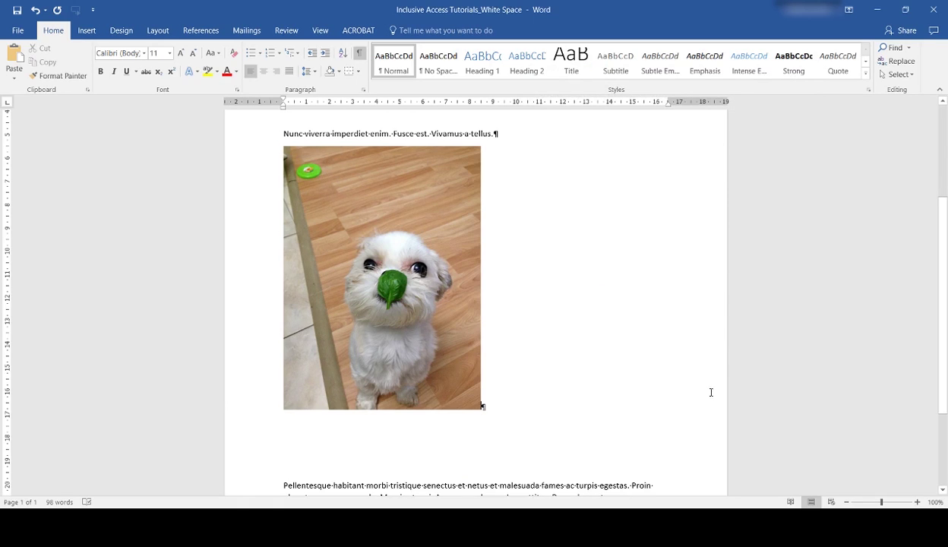